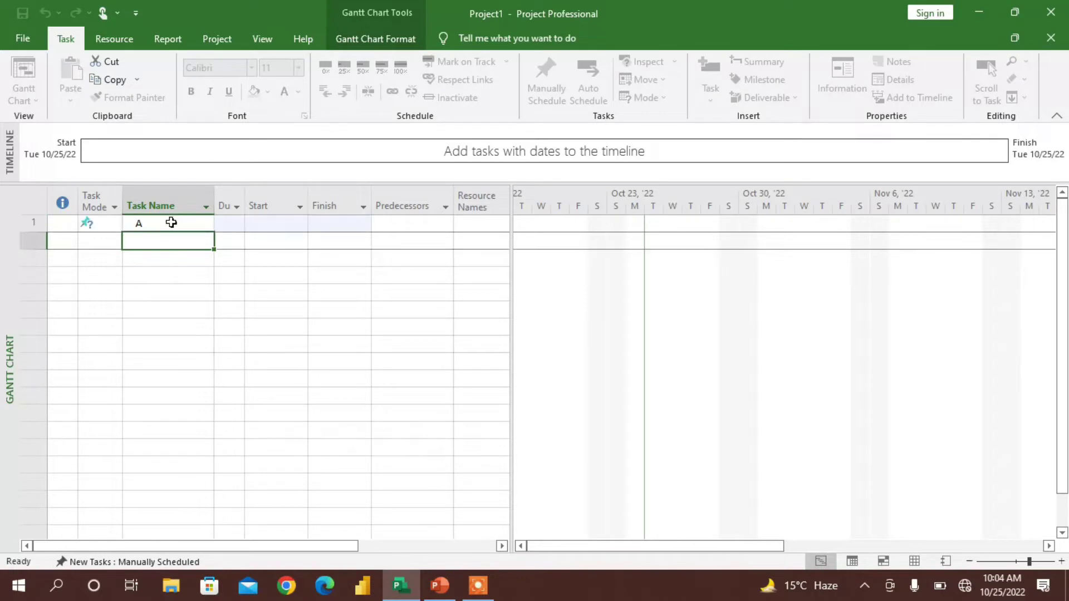
# Step: Add tasks named B, C, D and E below task A in the task list
pyautogui.write('B')
pyautogui.press('Return')
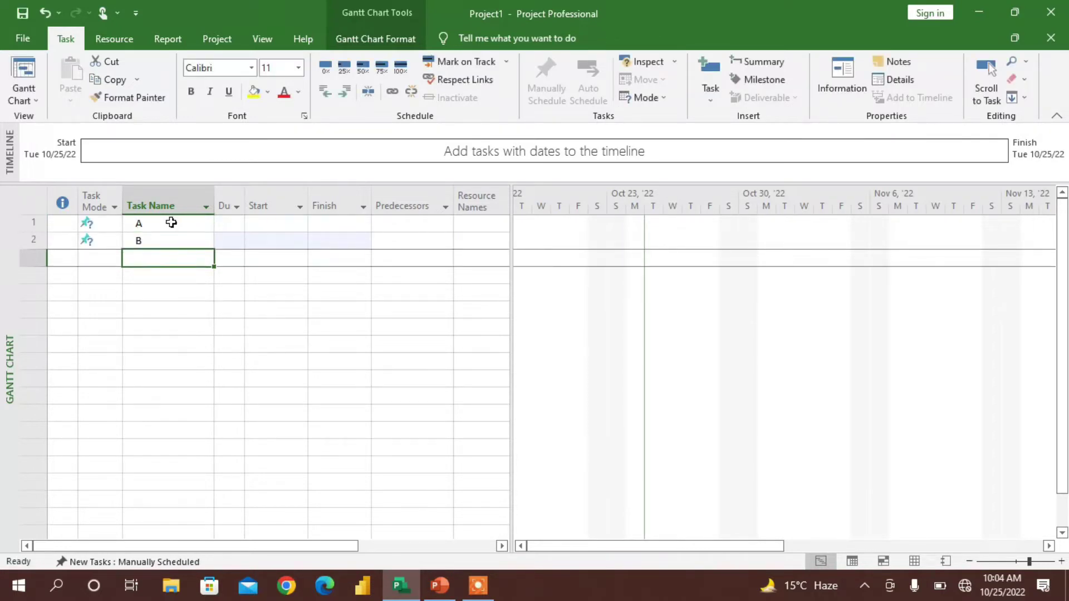
pyautogui.write('C')
pyautogui.press('Return')
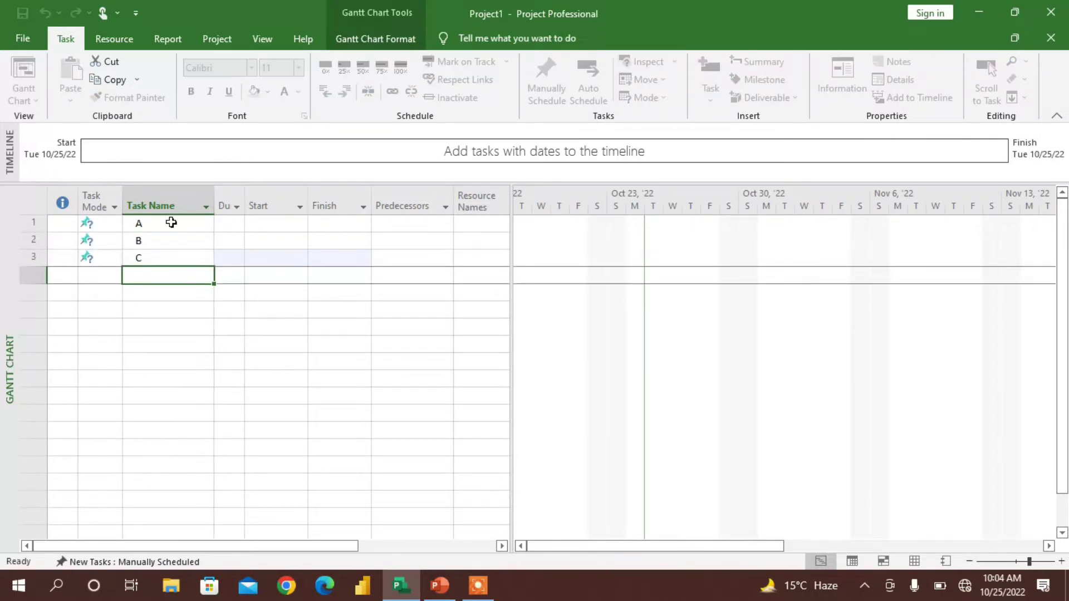
pyautogui.write('D')
pyautogui.press('Return')
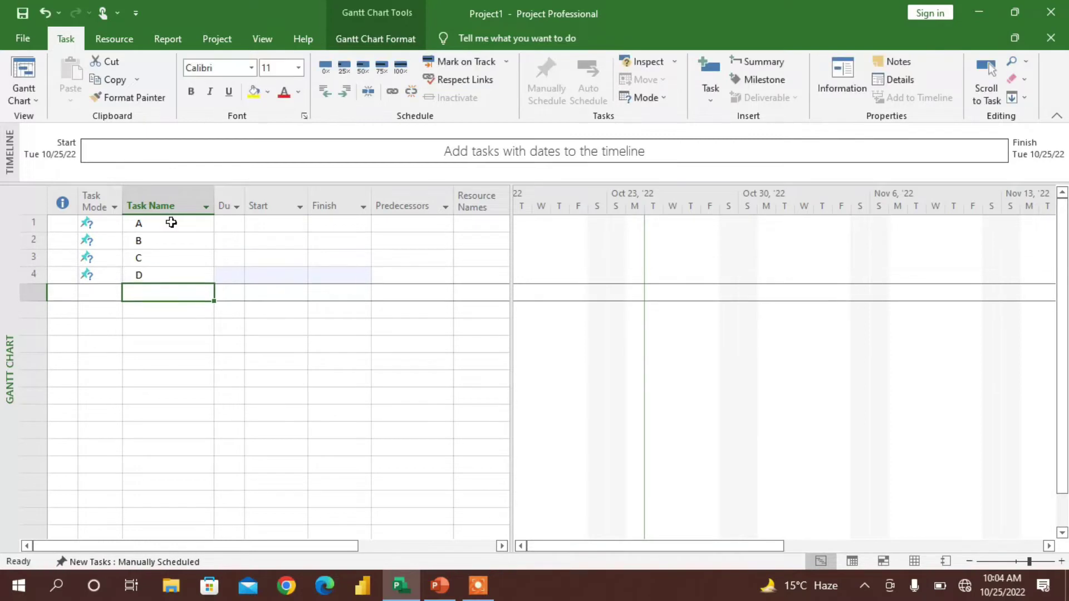
pyautogui.write('E')
pyautogui.press('Return')
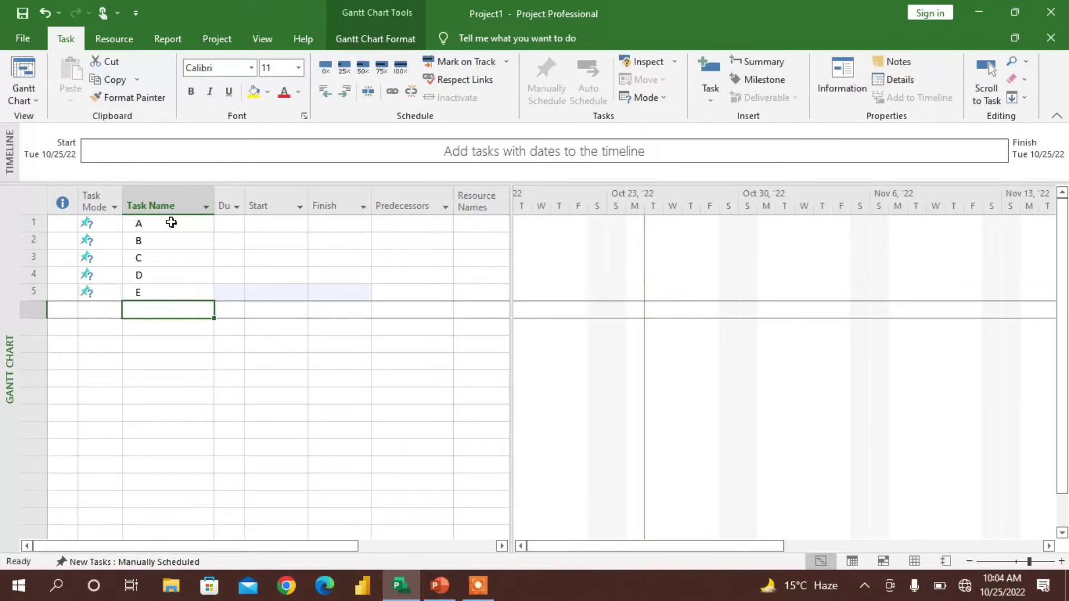
# Step: Change the task mode of tasks A, B, C, D and E to Auto Scheduled
pyautogui.click(113, 228)
pyautogui.click(114, 225)
pyautogui.click(116, 250)
pyautogui.click(119, 245)
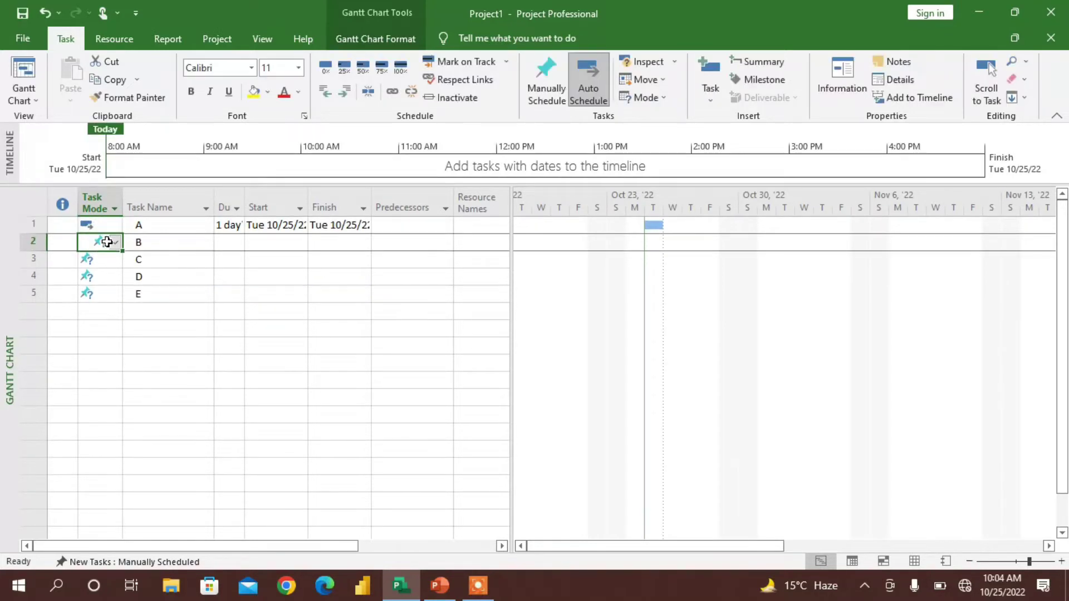
pyautogui.click(116, 243)
pyautogui.click(113, 268)
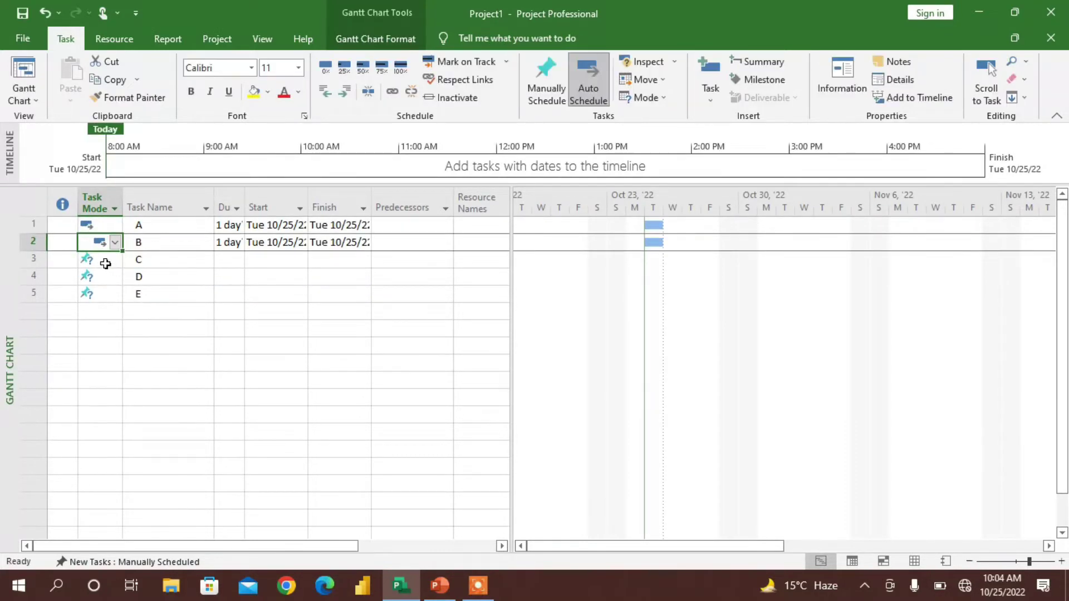
pyautogui.click(114, 262)
pyautogui.click(114, 265)
pyautogui.click(111, 285)
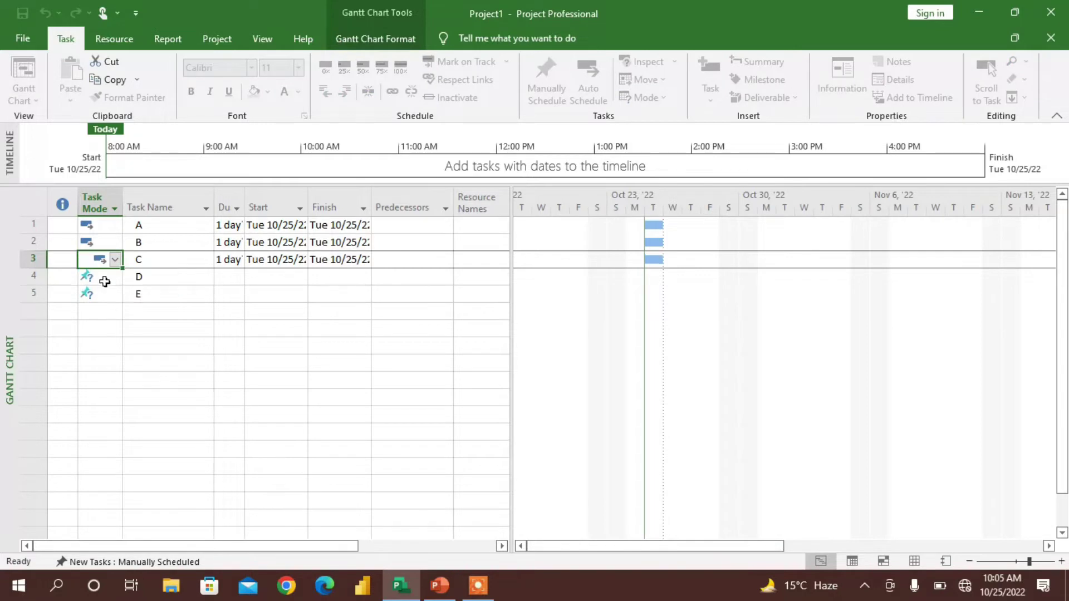
pyautogui.click(116, 281)
pyautogui.click(115, 276)
pyautogui.click(106, 302)
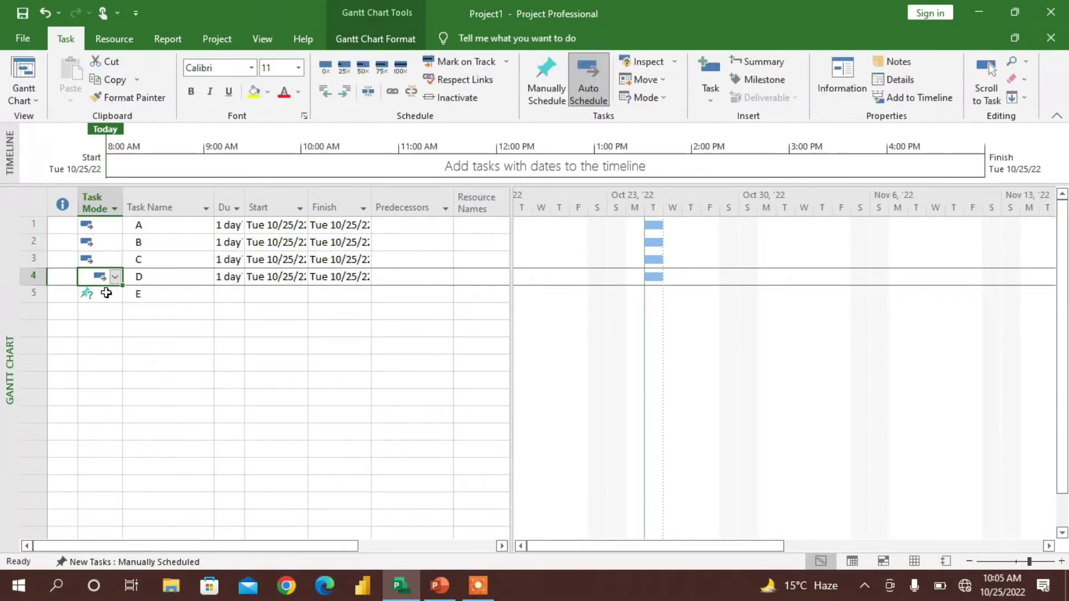
pyautogui.click(105, 292)
pyautogui.click(115, 294)
pyautogui.click(115, 313)
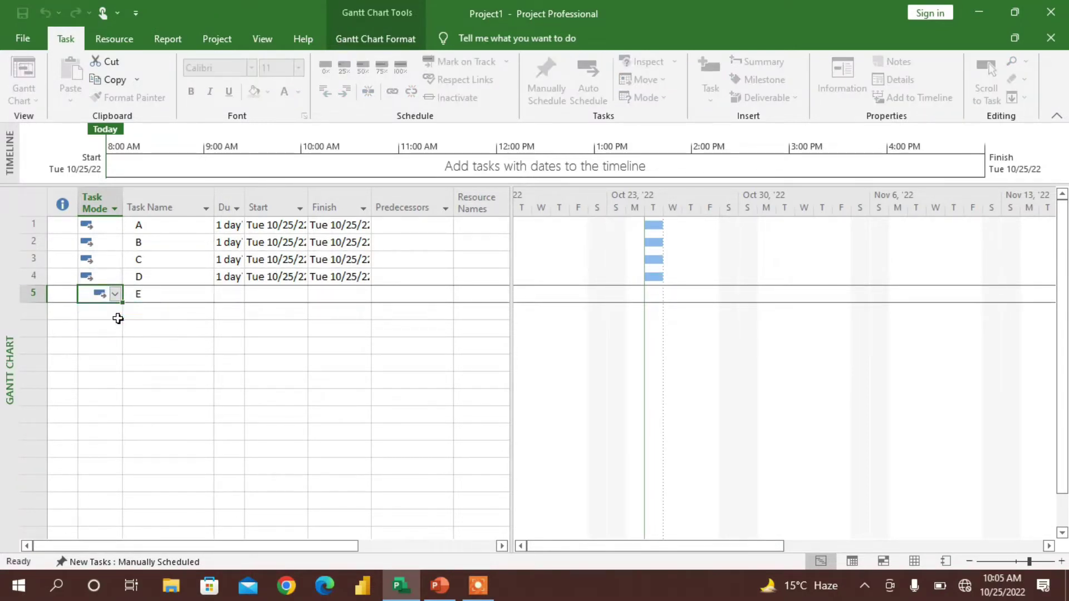
# Step: Widen the Start column and set the durations of tasks B, C, D and E to 2 days each
pyautogui.moveTo(308, 208); pyautogui.dragTo(387, 209)
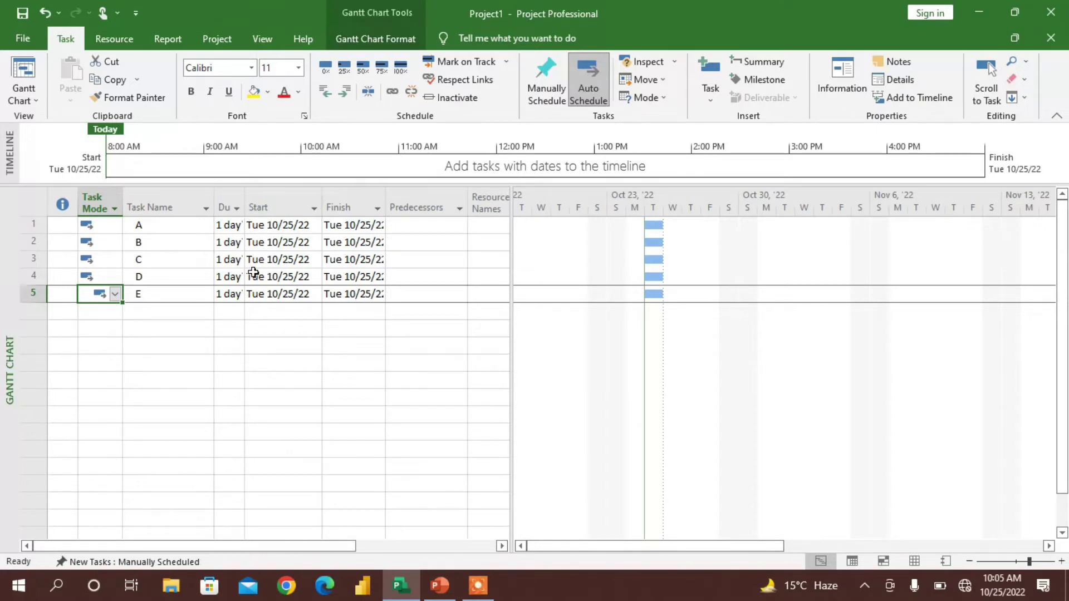
pyautogui.click(221, 243)
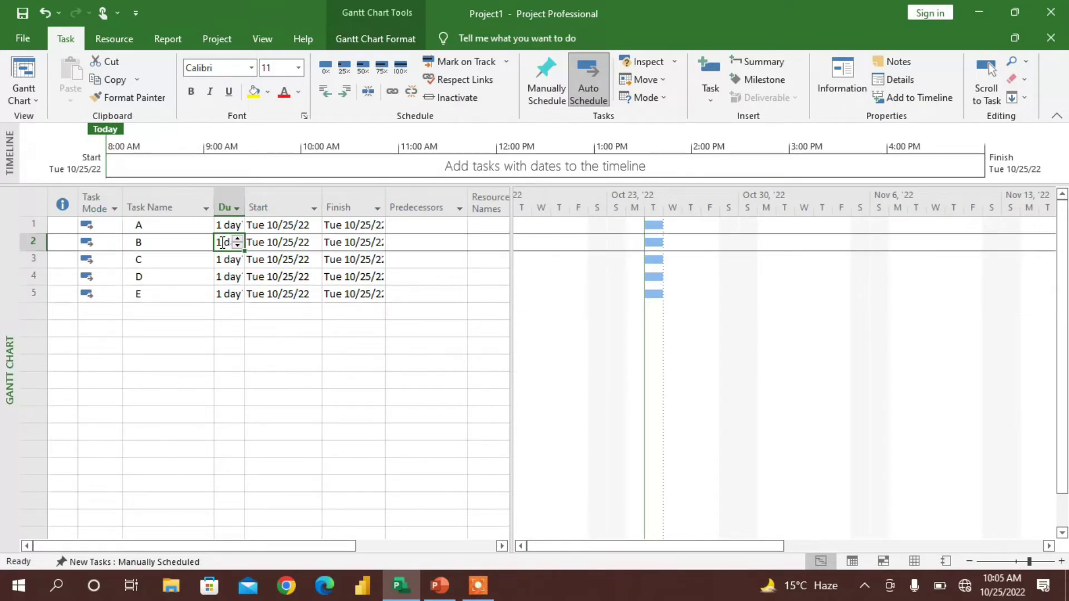
pyautogui.click(238, 239)
pyautogui.click(233, 260)
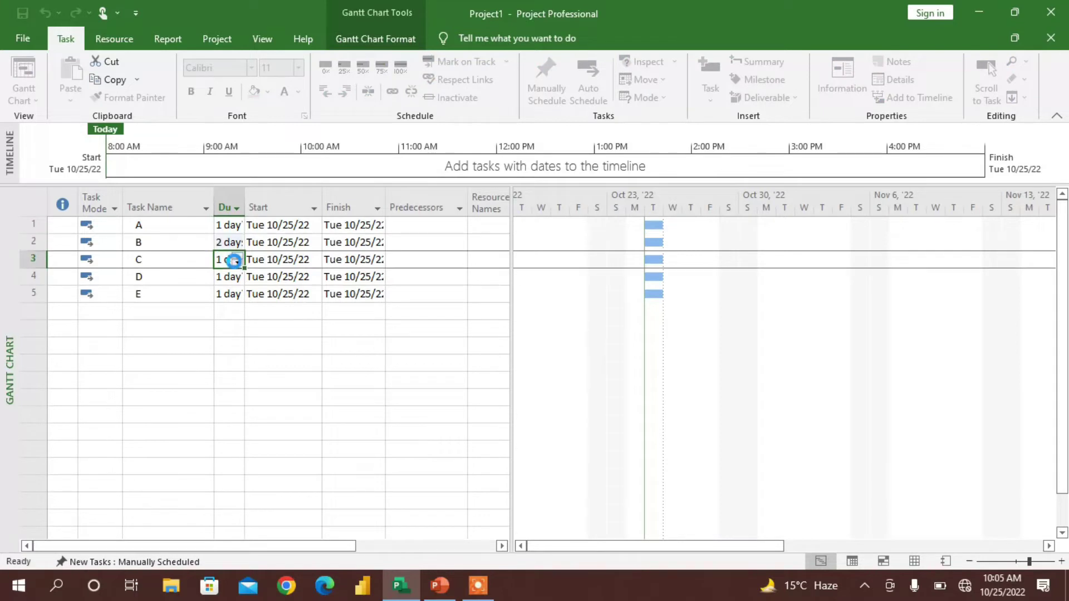
pyautogui.click(238, 256)
pyautogui.click(238, 277)
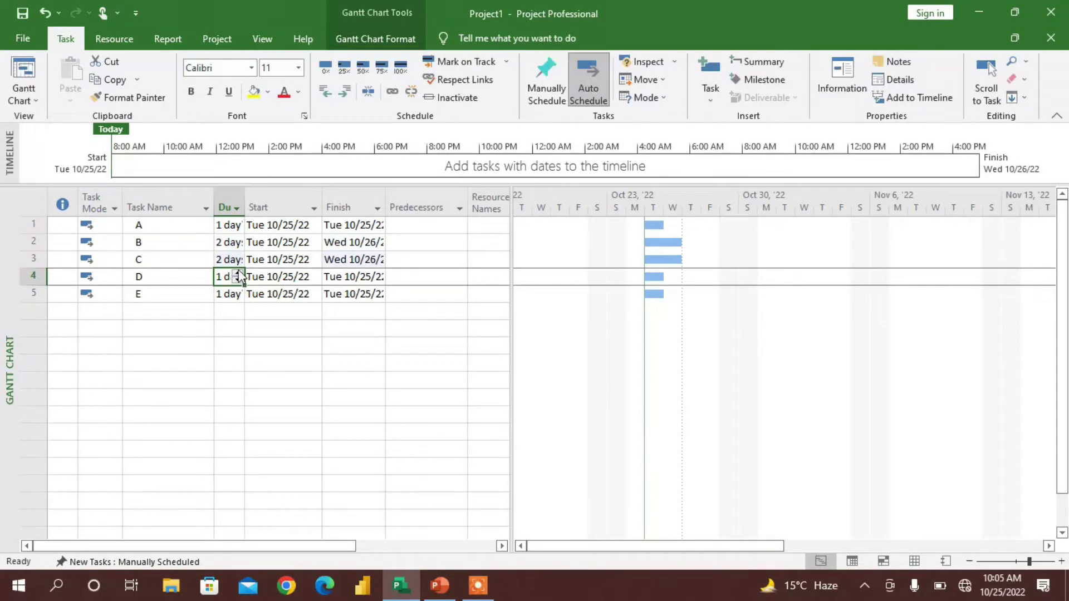
pyautogui.click(238, 273)
pyautogui.click(233, 298)
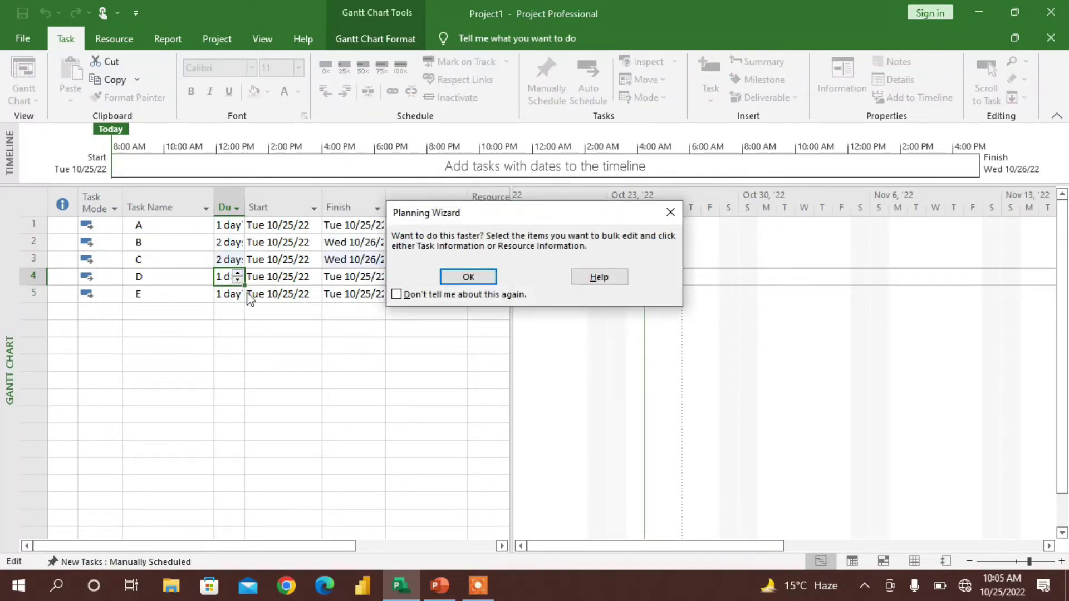
pyautogui.click(446, 278)
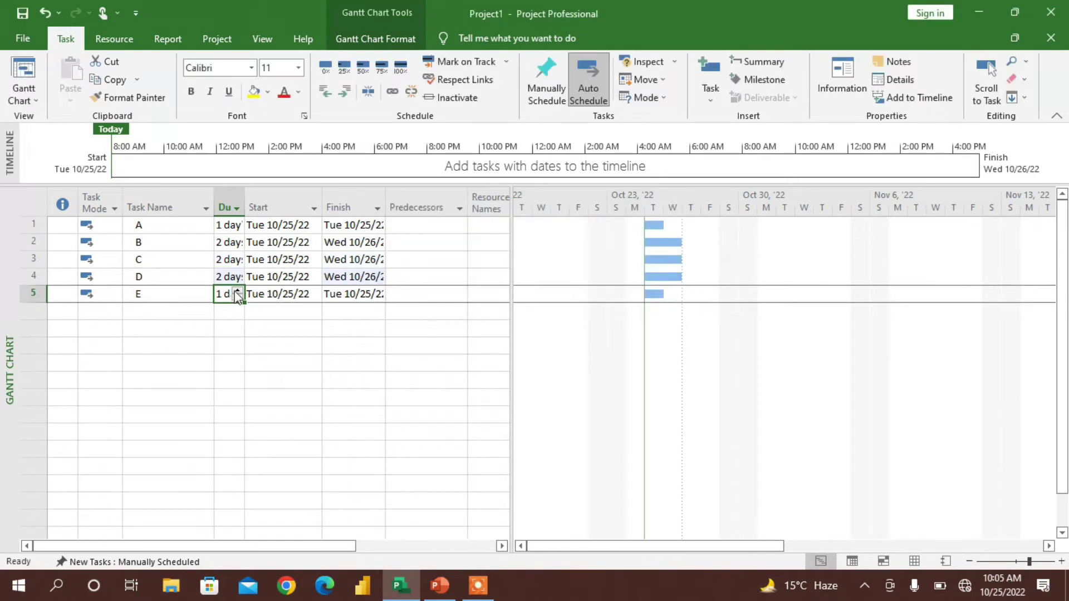
pyautogui.click(237, 290)
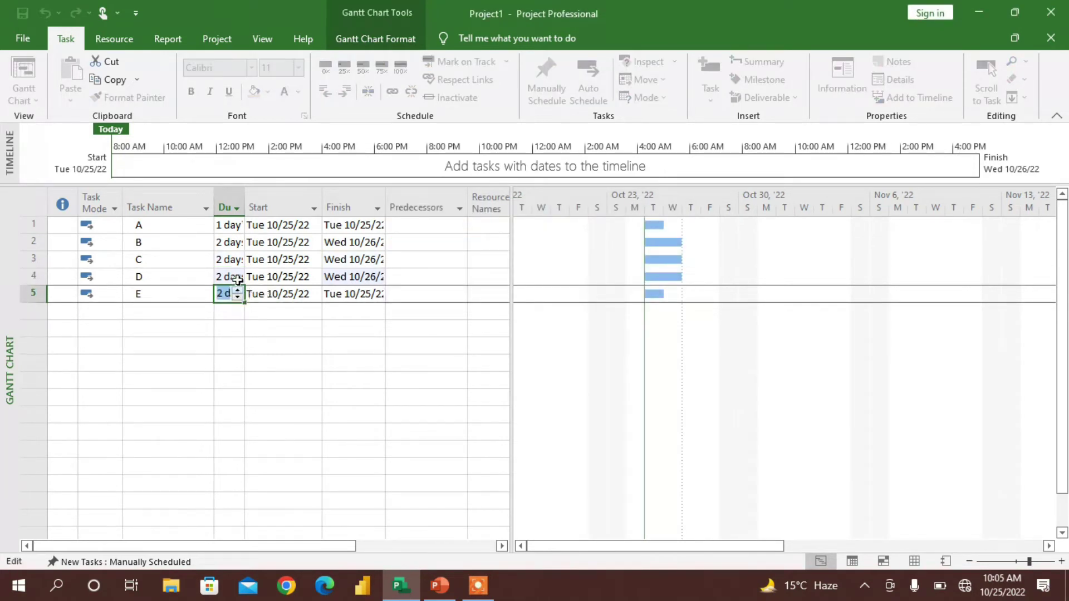
pyautogui.click(306, 340)
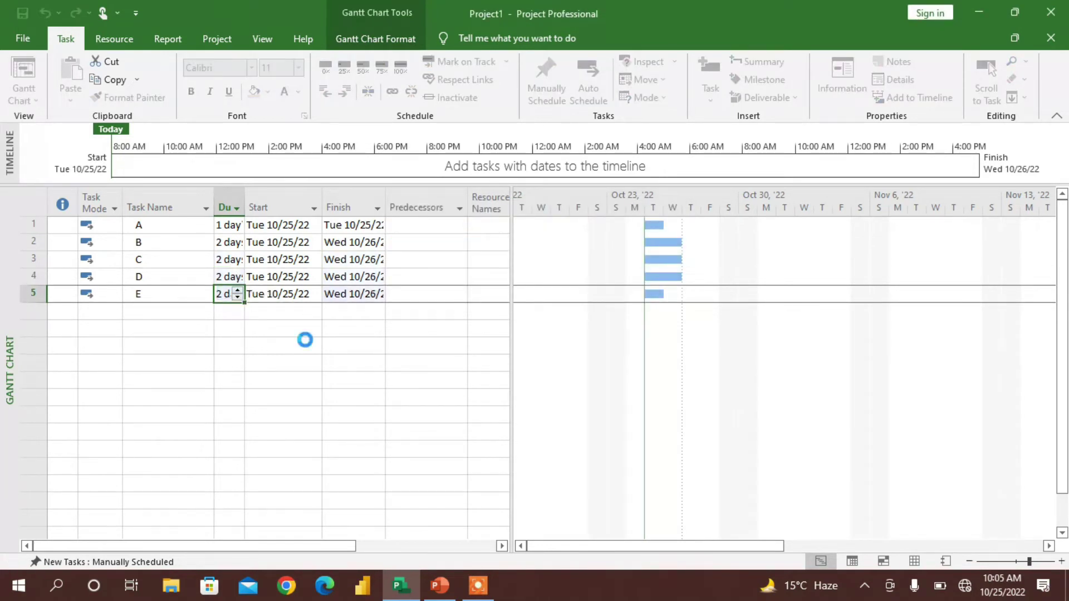
# Step: Link task B to task A with a finish-to-start relationship by giving it predecessor 1
pyautogui.click(406, 243)
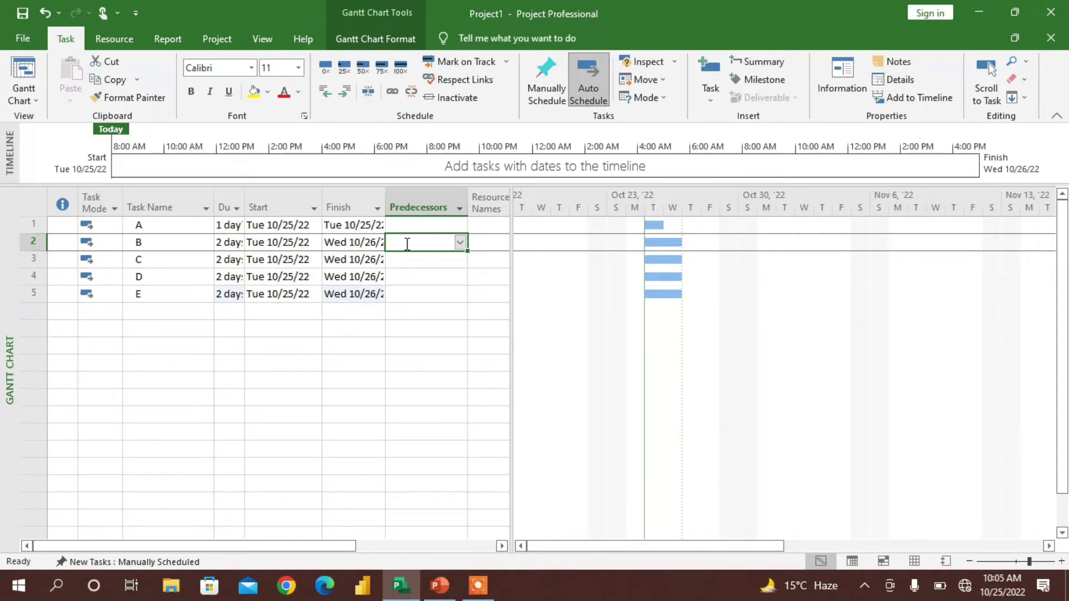
pyautogui.write('1')
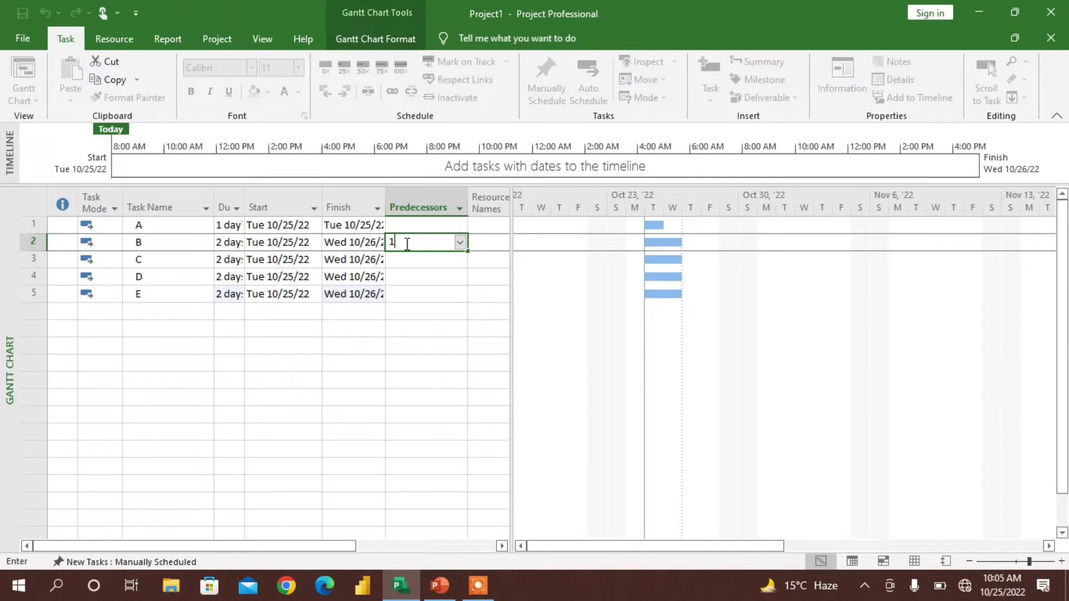
pyautogui.click(500, 311)
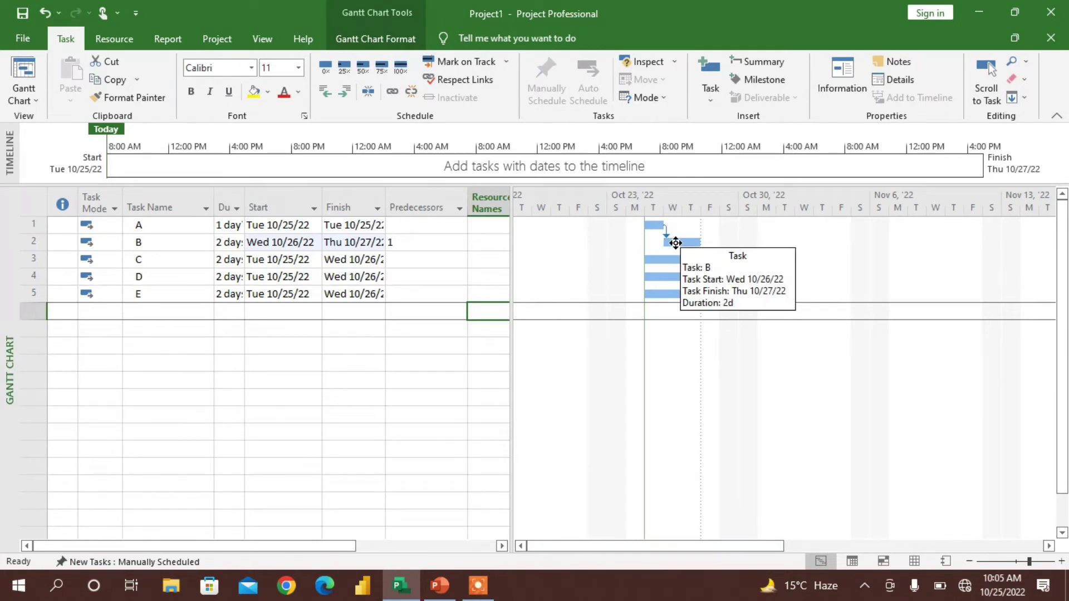
# Step: Check the relationship codes on the PowerPoint slide, return to Project and give task C the start-to-start predecessor 2SS
pyautogui.hotkey('alt', 'Tab')
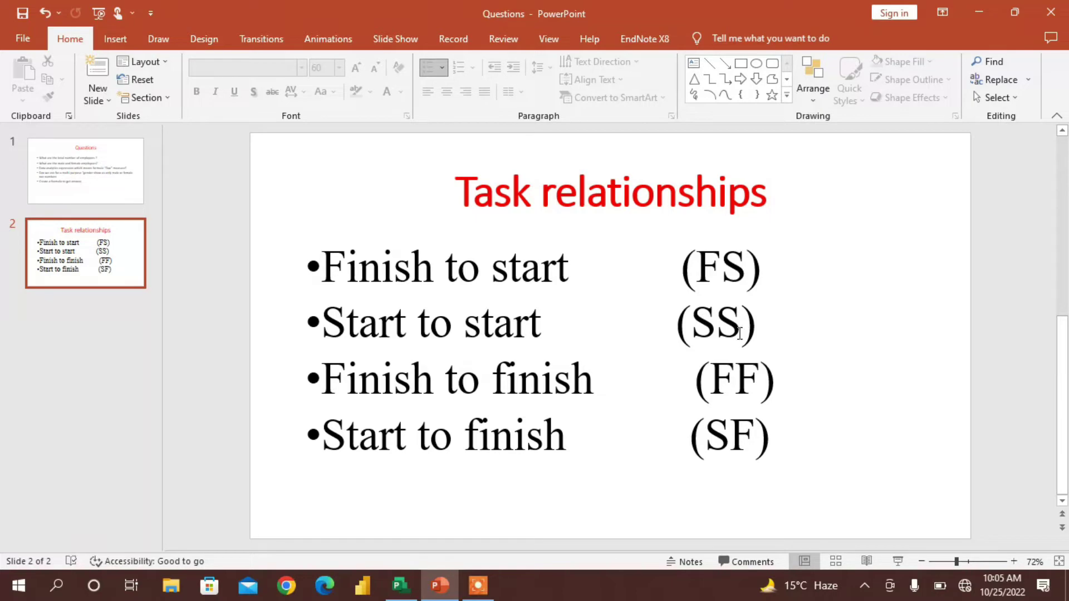
pyautogui.click(440, 586)
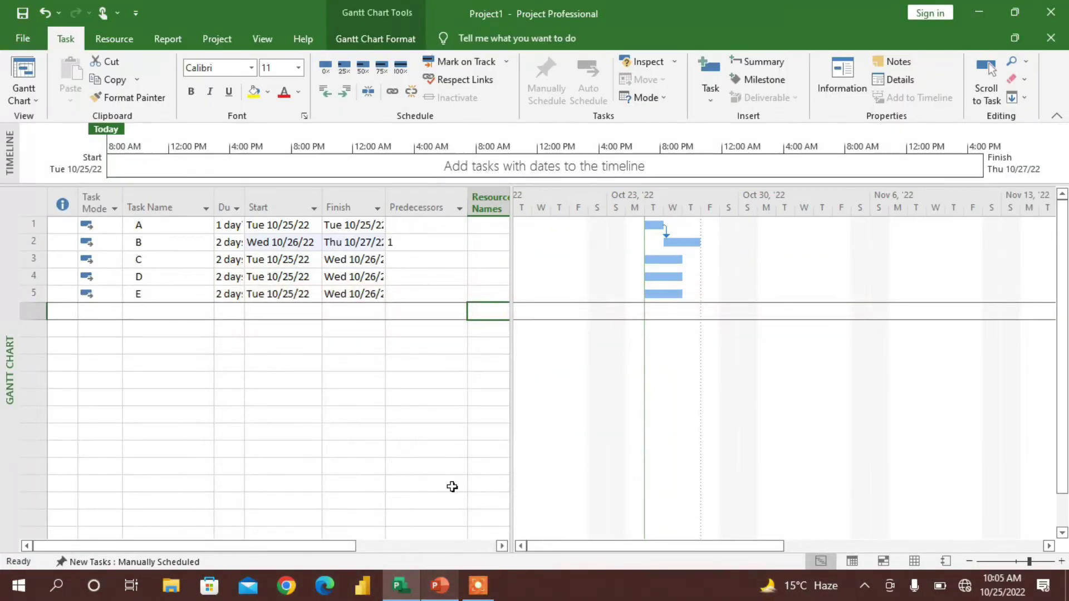
pyautogui.click(401, 259)
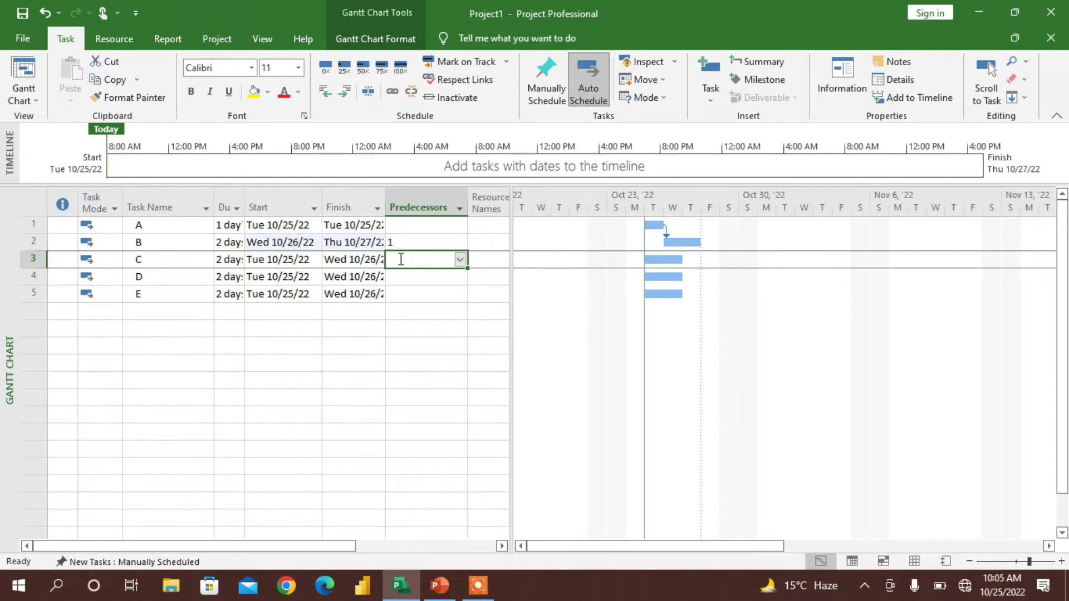
pyautogui.write('2SS')
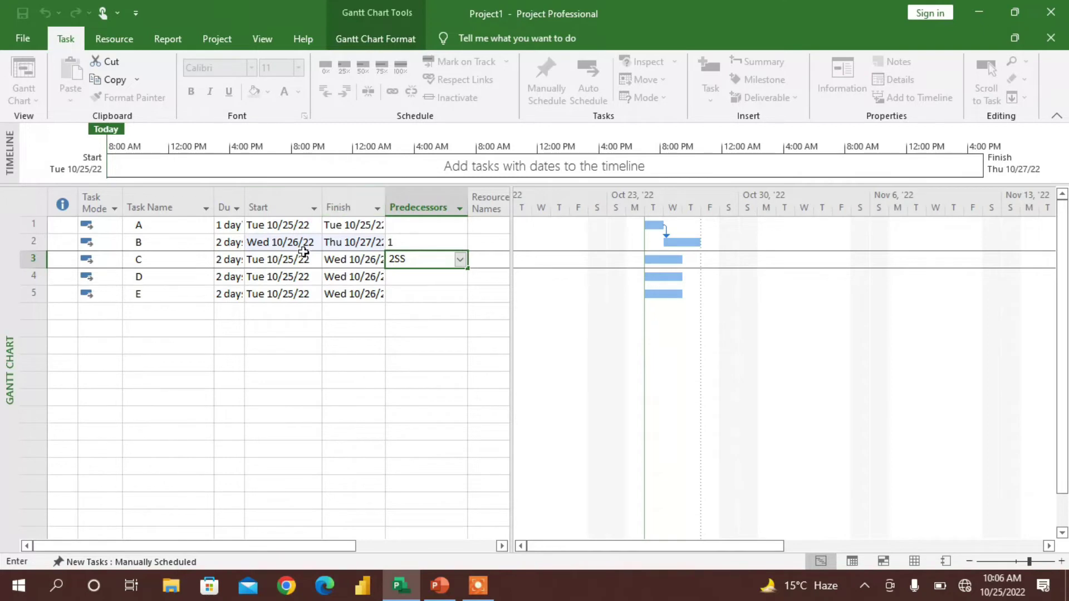
pyautogui.click(274, 363)
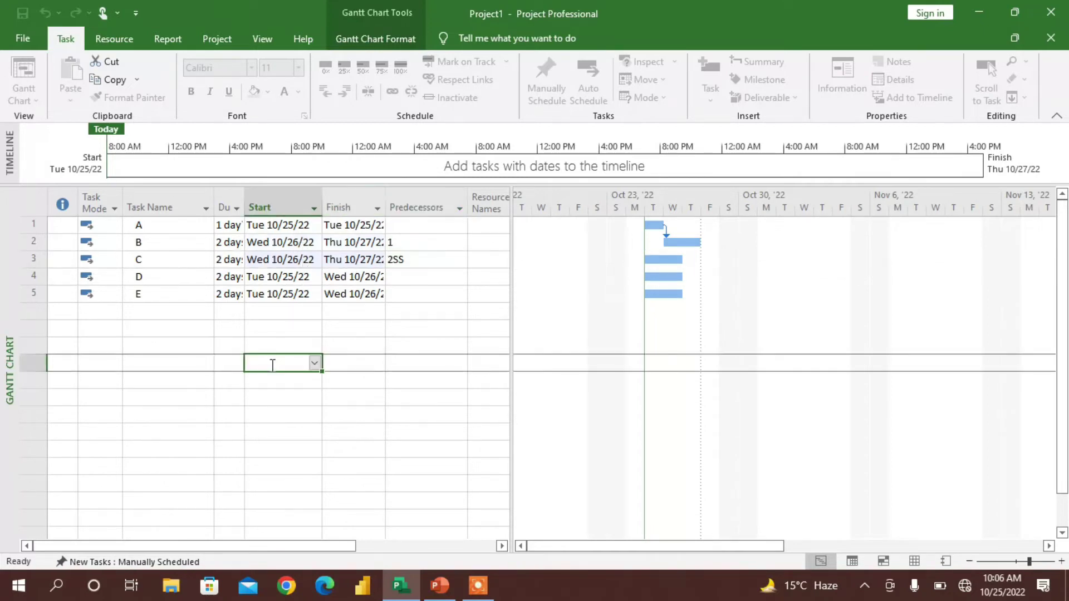
# Step: Widen the Start and Finish columns to fit the full dates and compare the start dates of tasks B and C
pyautogui.moveTo(321, 201); pyautogui.dragTo(410, 203)
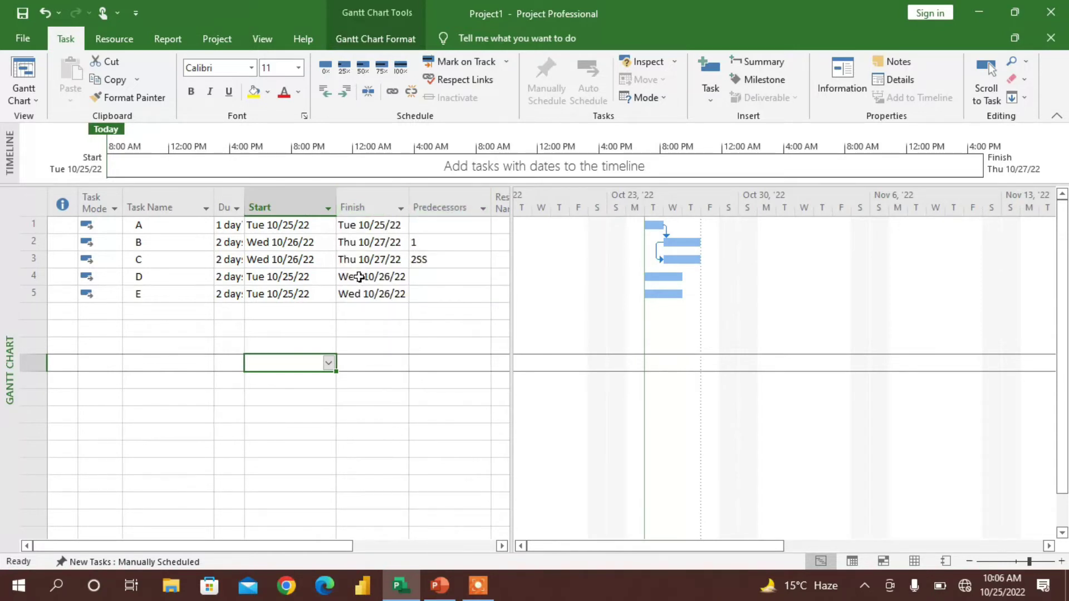
pyautogui.click(259, 241)
pyautogui.click(261, 259)
pyautogui.click(260, 242)
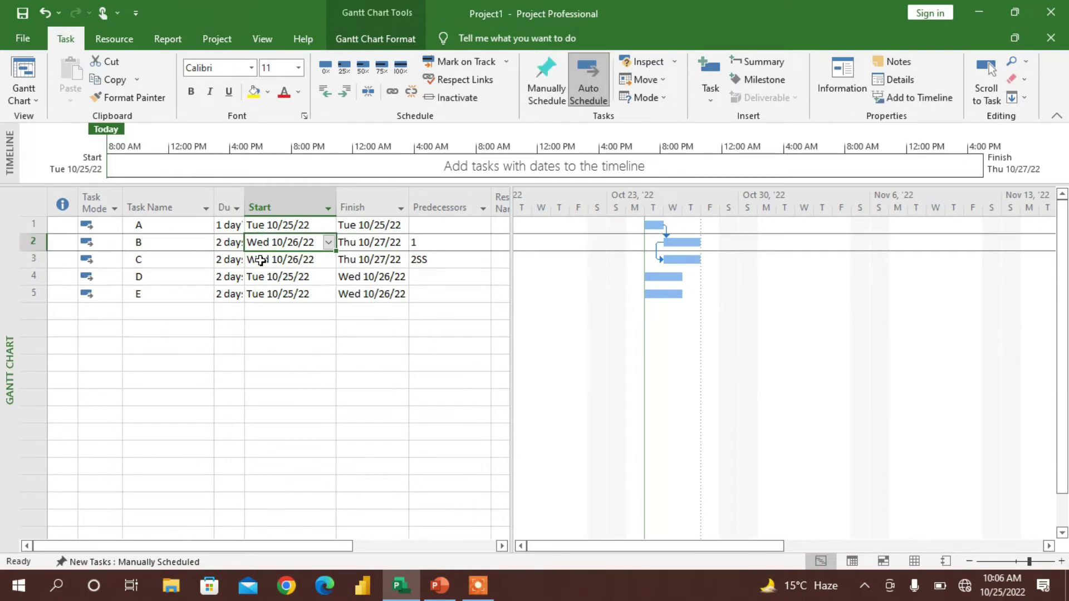
pyautogui.click(261, 259)
# Step: Link task D to task C with a finish-to-finish relationship by giving it predecessor 3FF
pyautogui.click(423, 276)
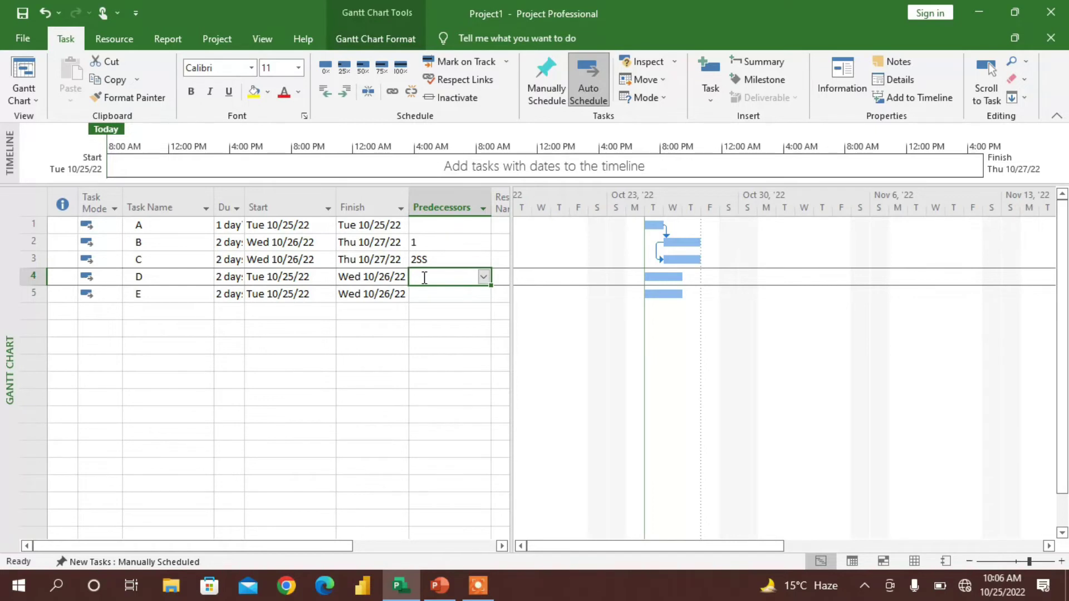
pyautogui.write('3')
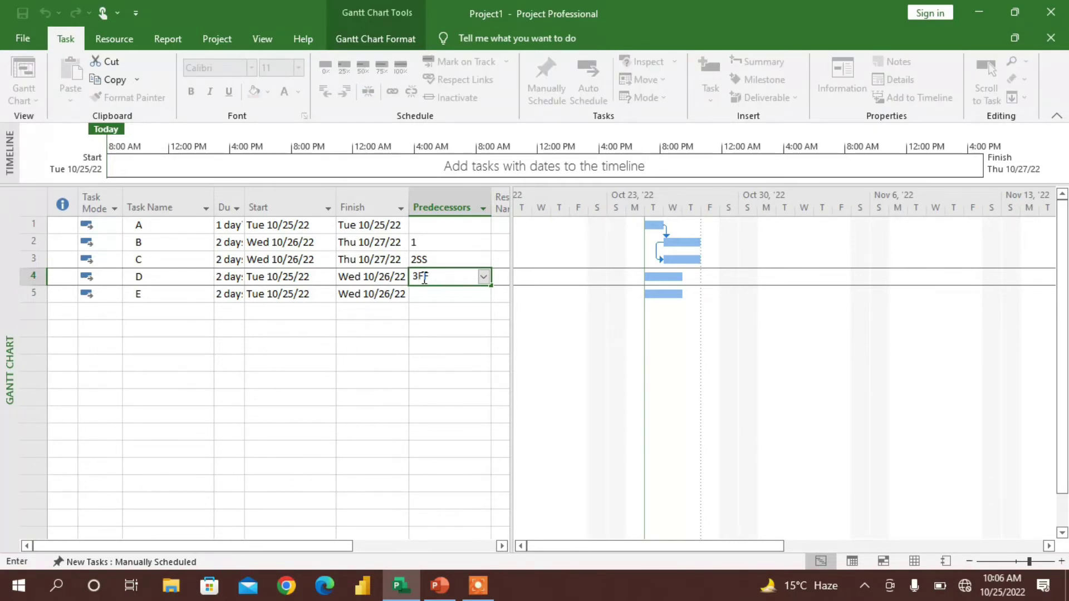
pyautogui.write('FF')
pyautogui.press('Return')
pyautogui.click(199, 376)
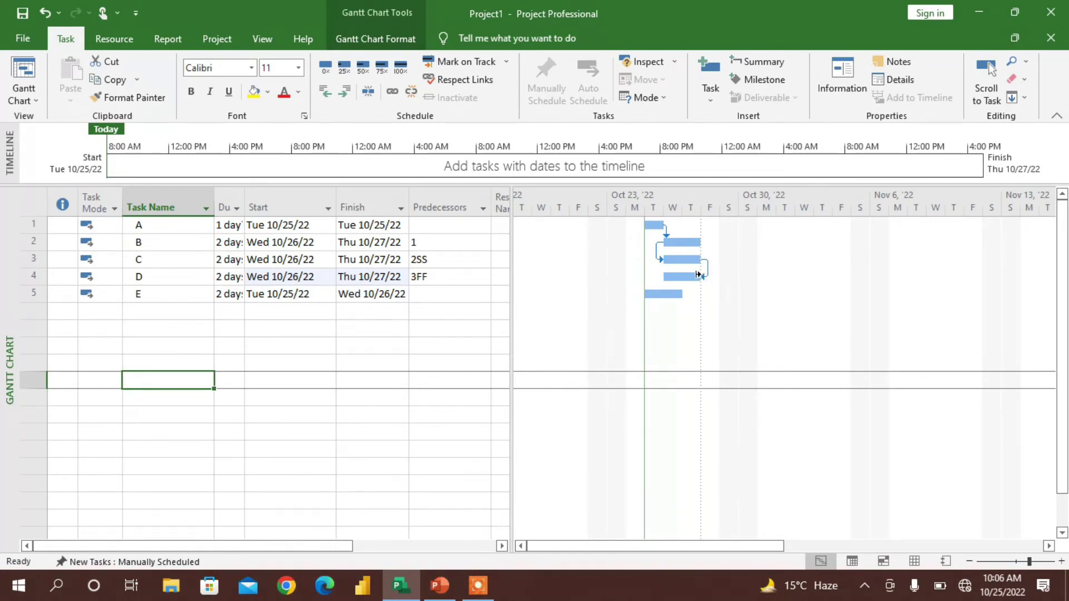
# Step: Review the relationship codes on the PowerPoint slide, return to Project and give task E the start-to-finish predecessor 4SF
pyautogui.click(440, 293)
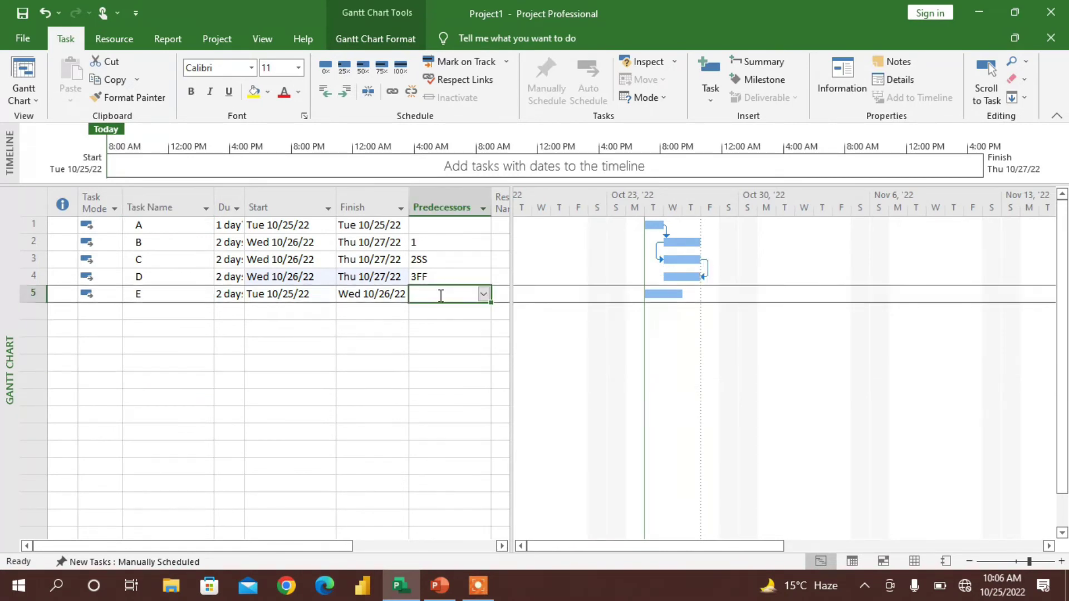
pyautogui.click(427, 589)
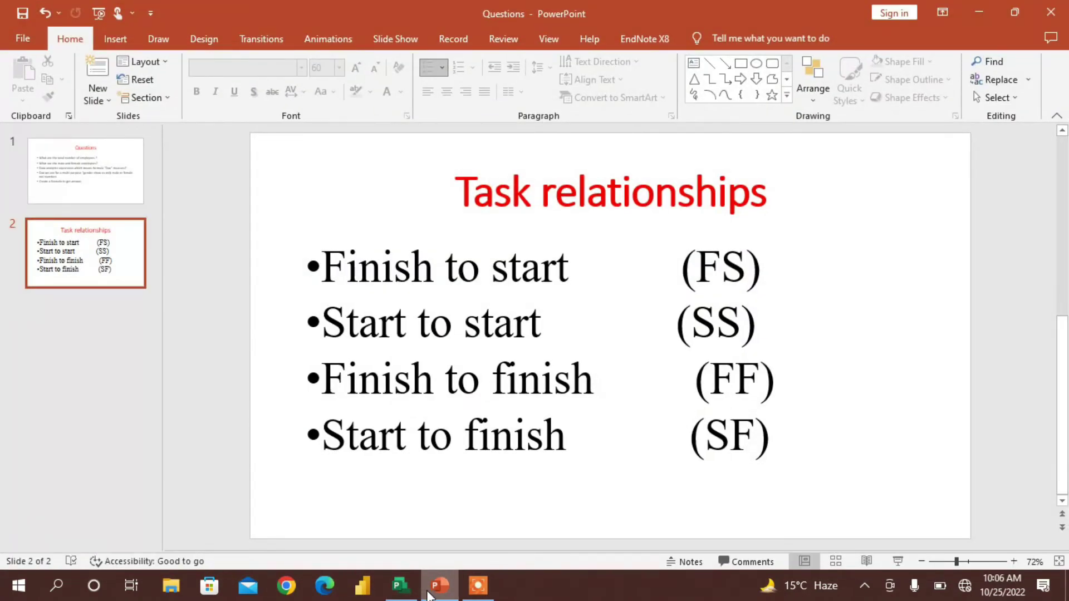
pyautogui.click(427, 593)
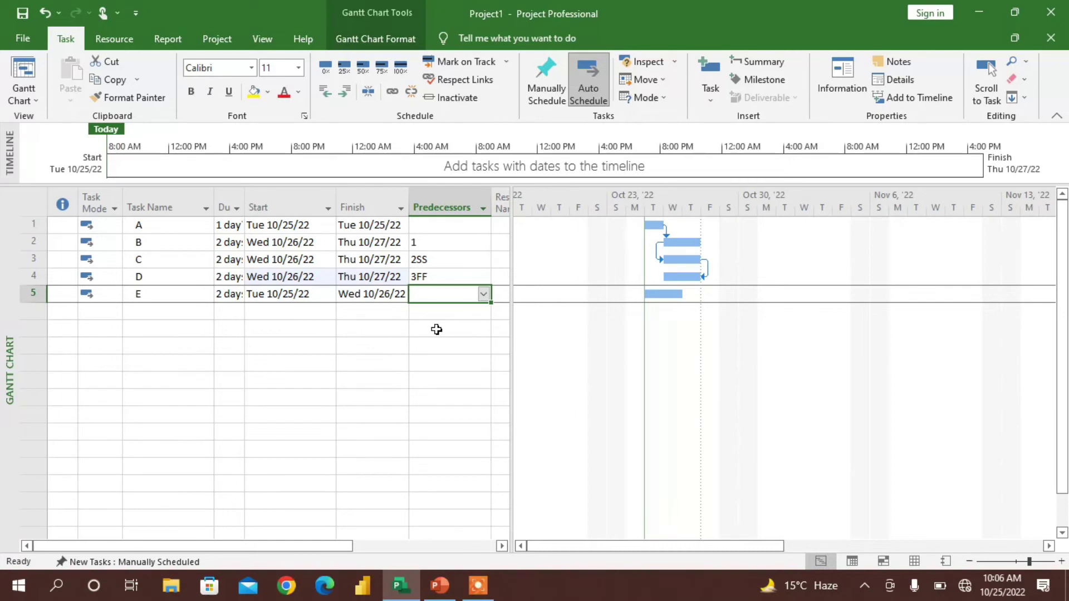
pyautogui.write('4SF')
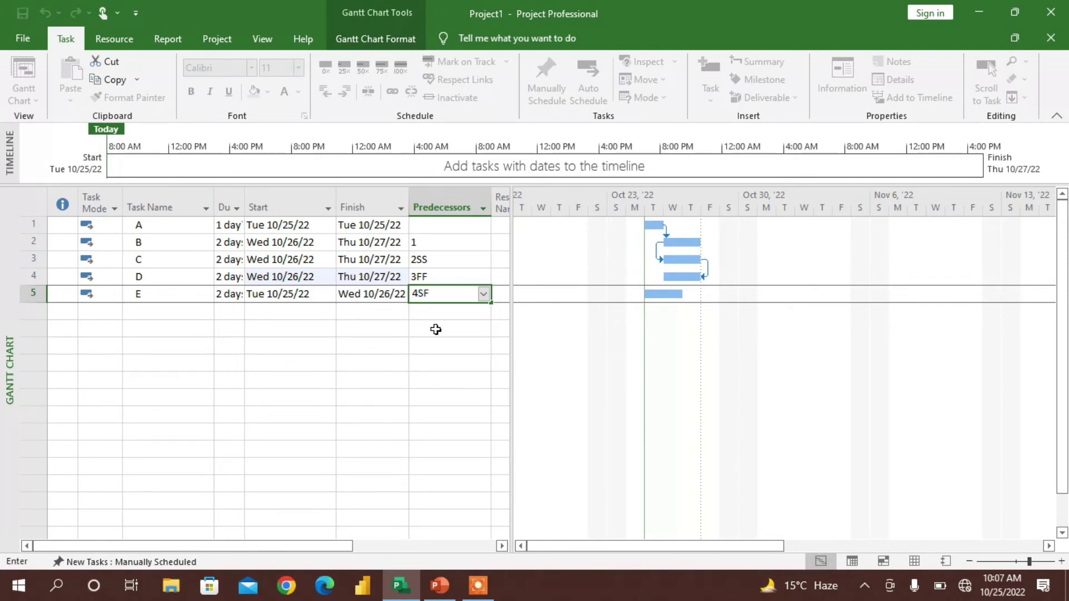
pyautogui.click(350, 346)
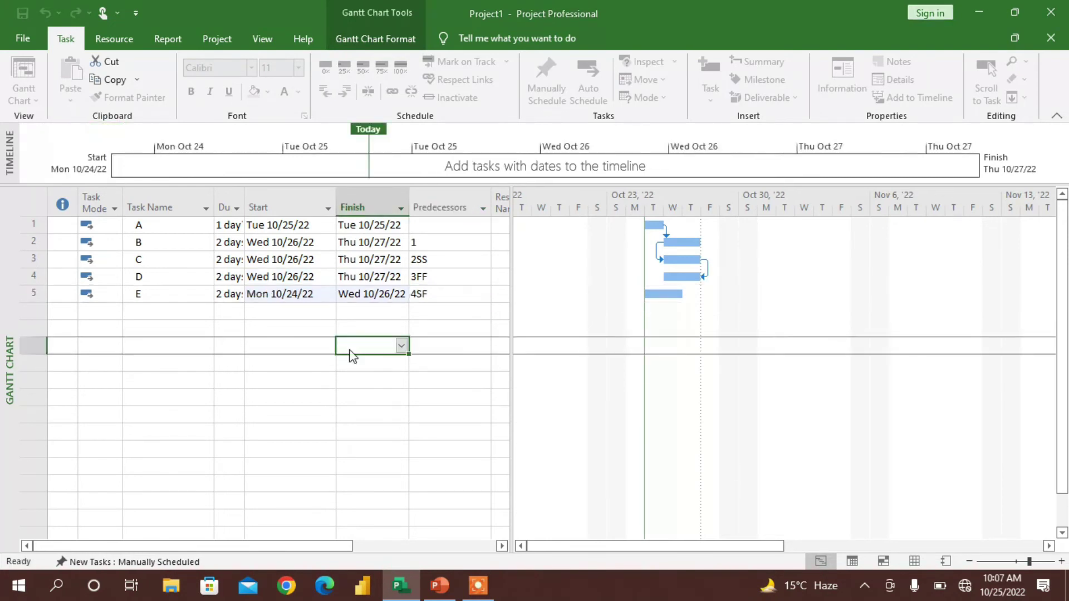
# Step: Compare the start date of task D with the finish date of task E to check their start-to-finish link
pyautogui.click(468, 335)
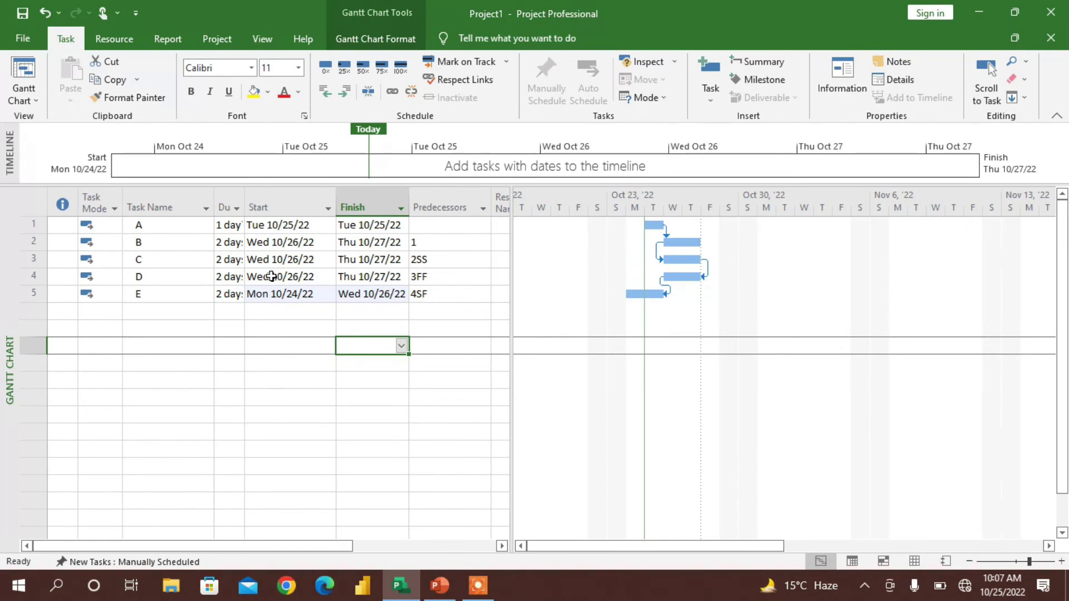
pyautogui.click(289, 279)
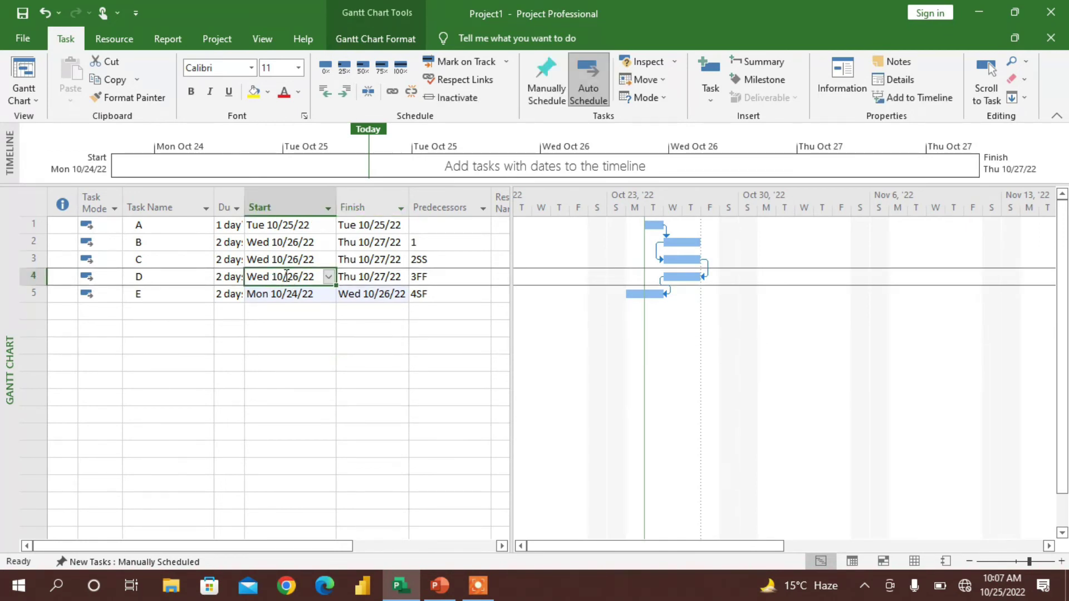
pyautogui.click(377, 295)
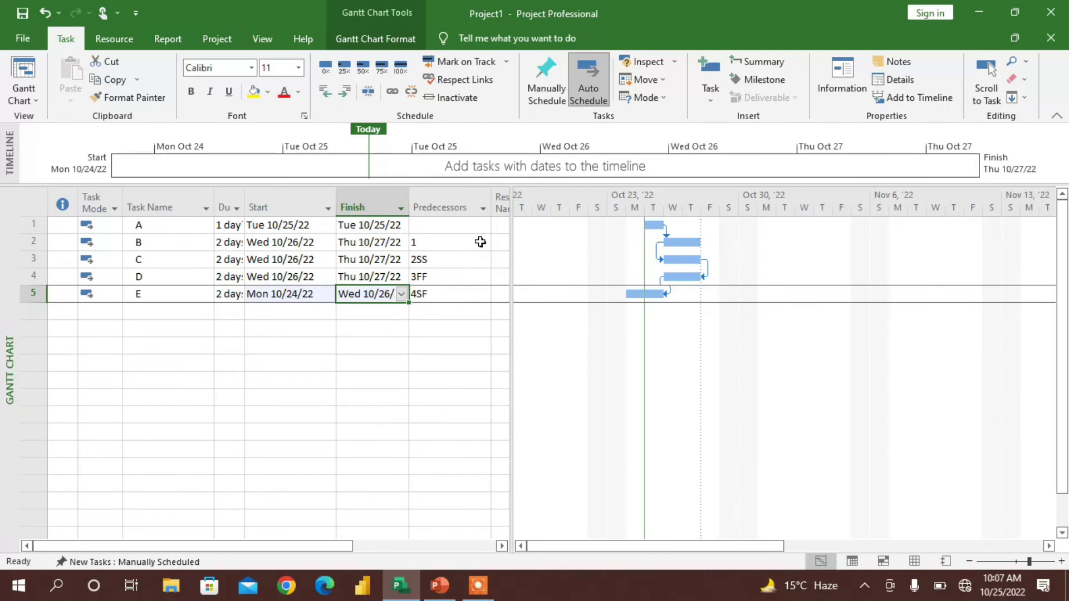
pyautogui.click(301, 351)
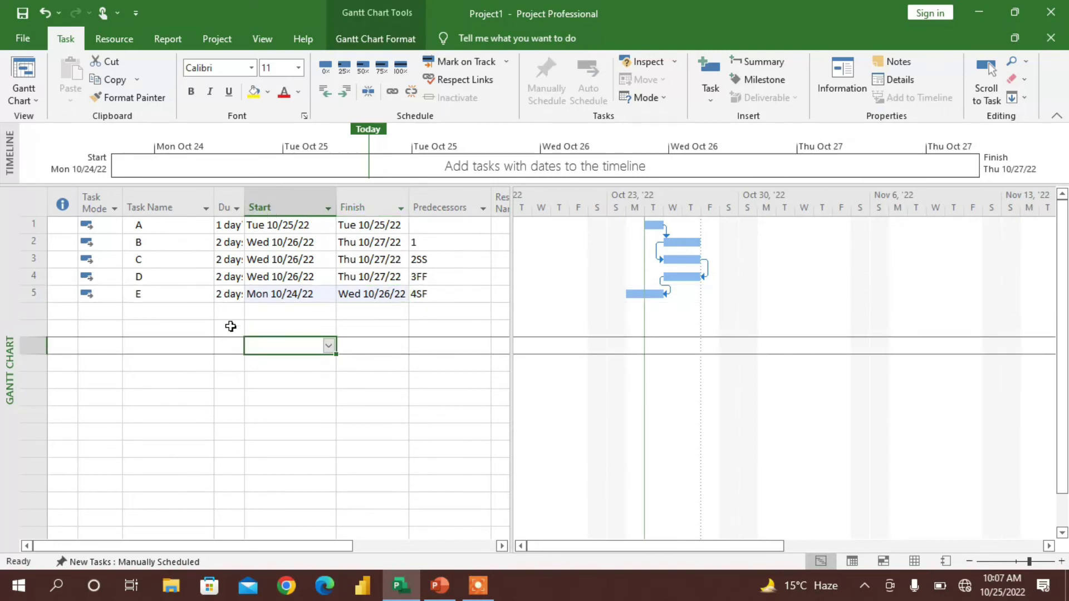
# Step: Widen the Duration column to fit its values and set task D's duration to 3 days
pyautogui.moveTo(245, 205); pyautogui.dragTo(267, 200)
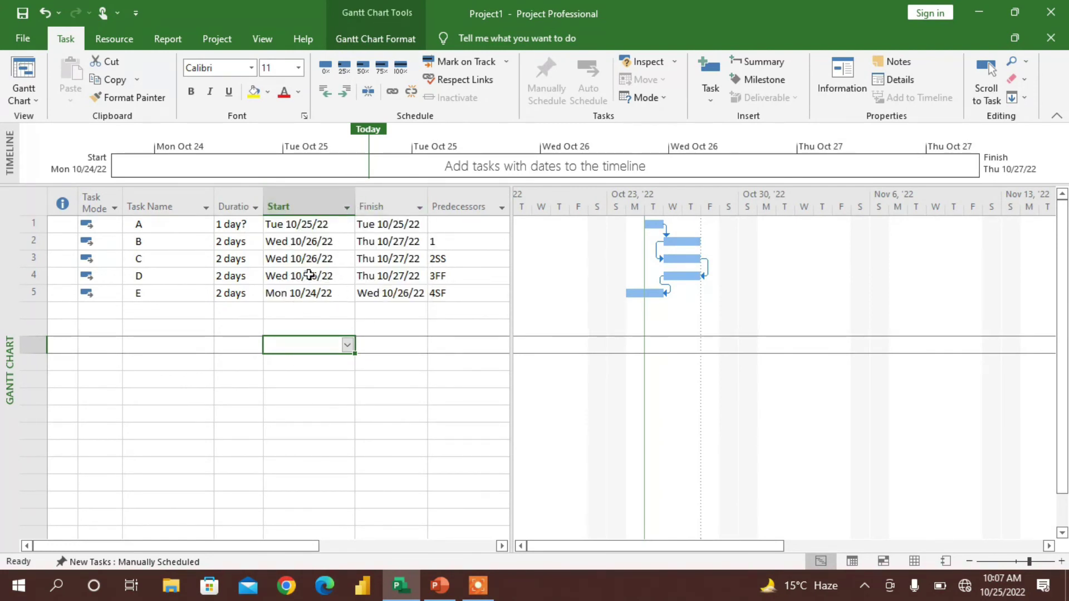
pyautogui.click(232, 278)
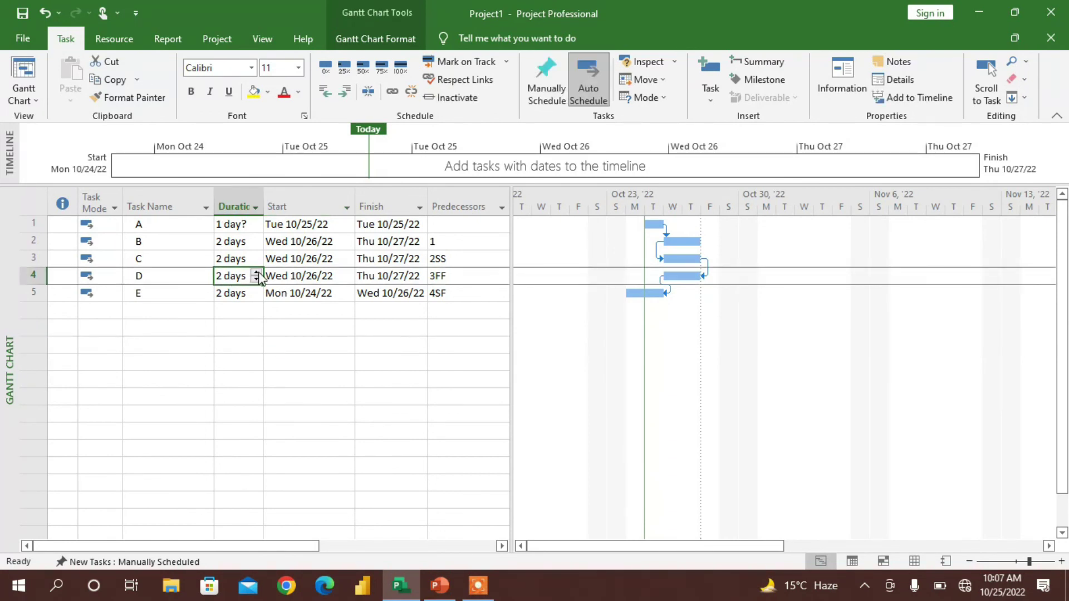
pyautogui.click(256, 274)
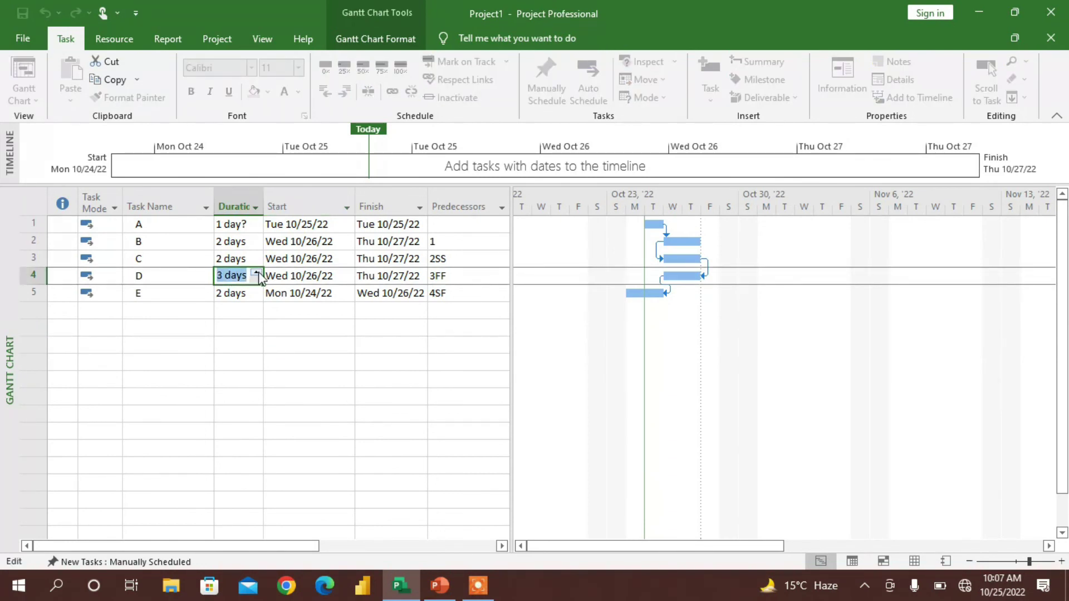
pyautogui.click(183, 363)
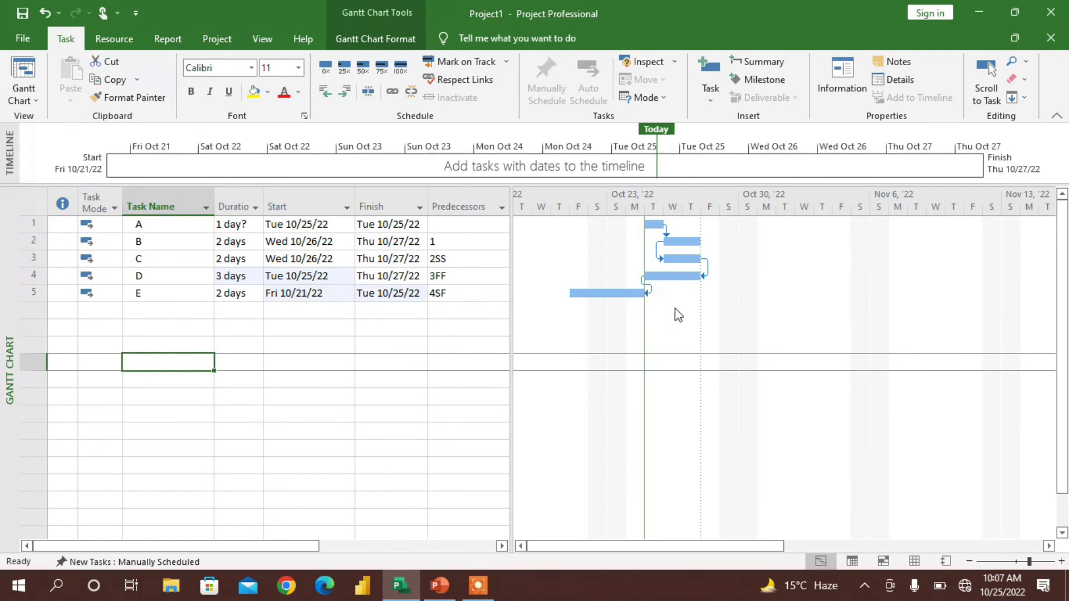